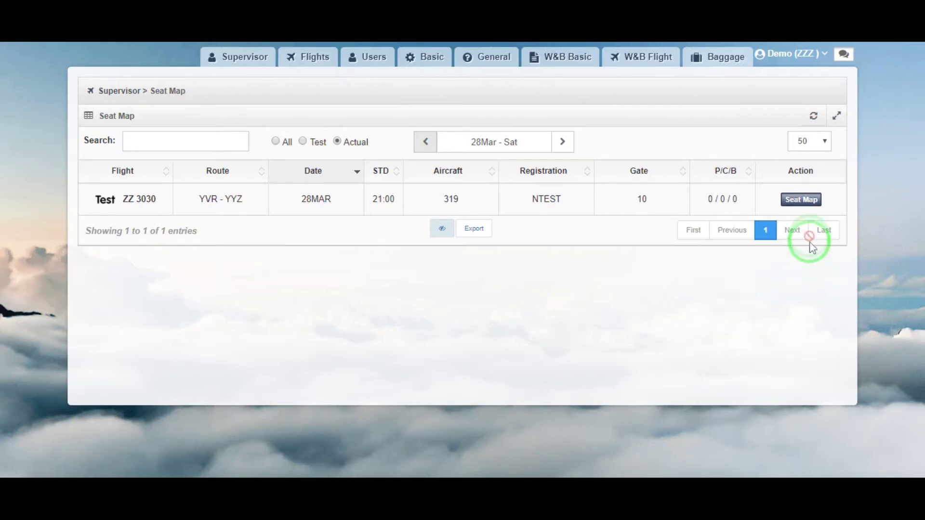
Open the Manage Seats screen for flight ZZ 3030 from YVR to YYZ
left_click(806, 202)
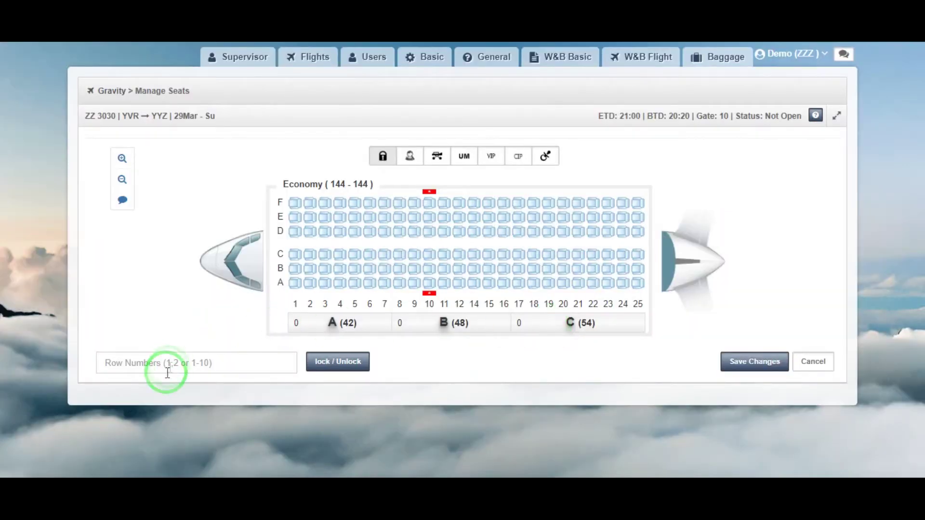
Lock rows 1–4 and 25, block seat 7A, and unlock seats 4A–4C
left_click(167, 372)
type("1-4,25")
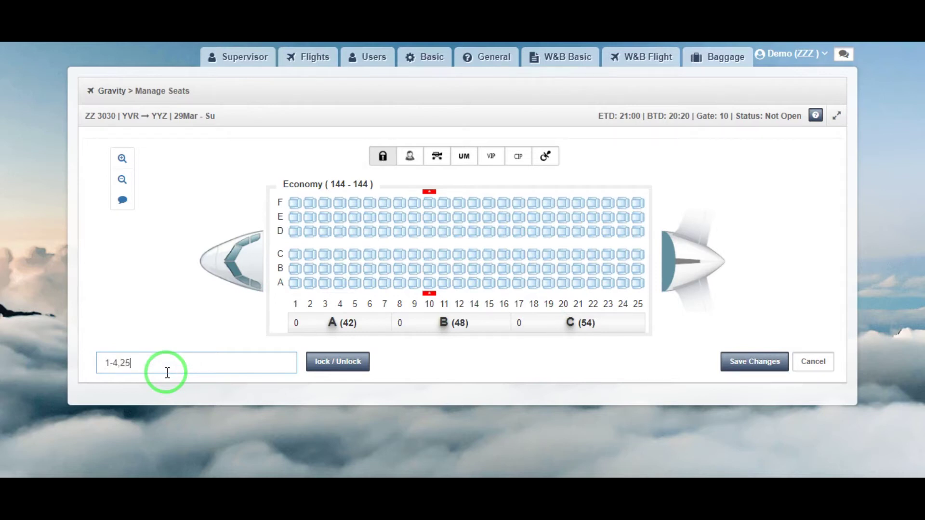
key("Return")
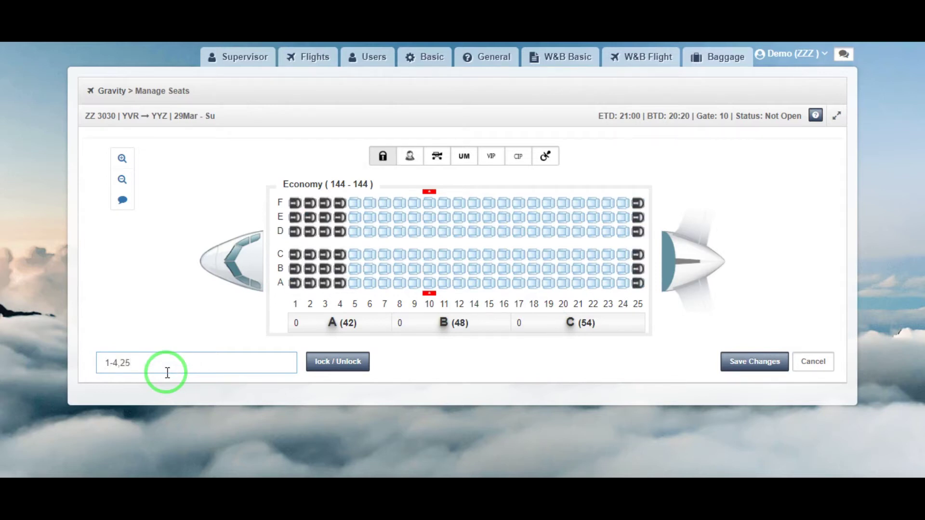
left_click(385, 279)
left_click(341, 282)
left_click(344, 256)
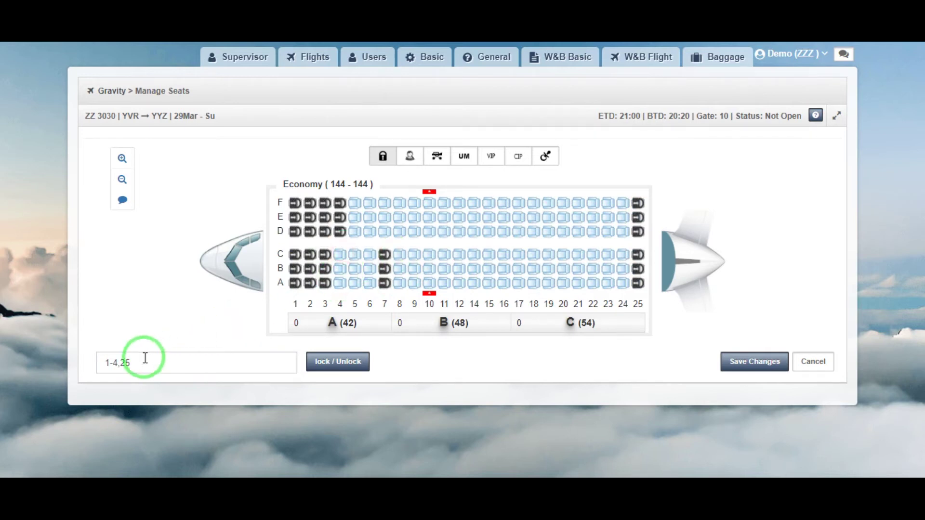
left_click_drag(131, 361, 106, 360)
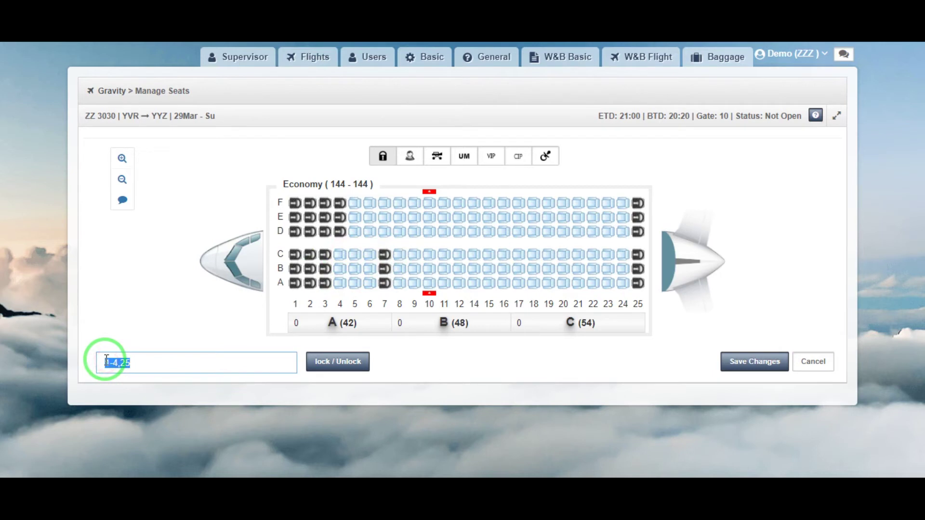
type("1-2")
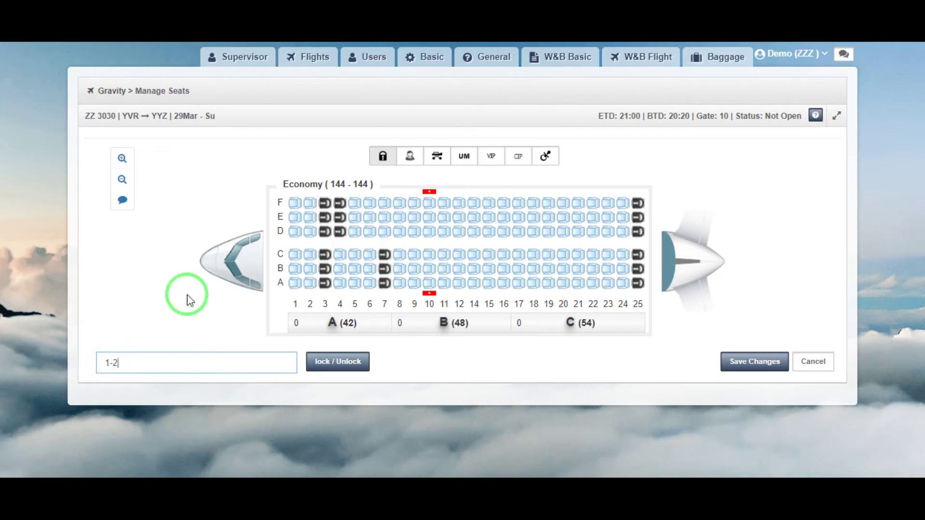
Mark seat 1D as VIP and seat 6C as an unaccompanied-minor seat
left_click(490, 155)
left_click(295, 231)
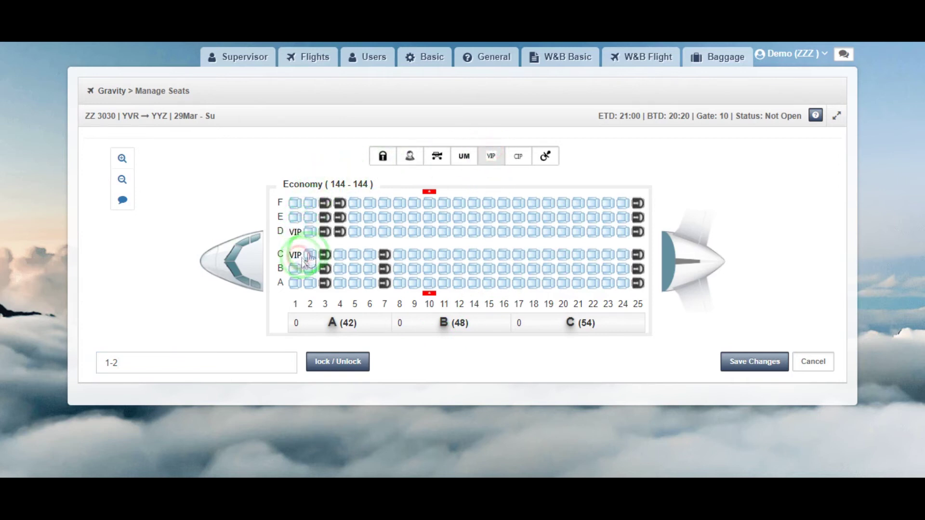
left_click(464, 157)
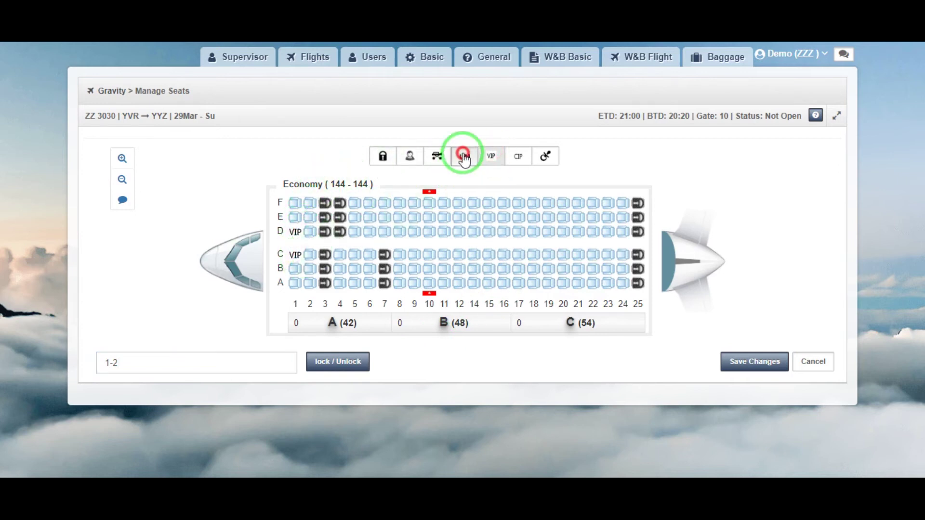
left_click(370, 254)
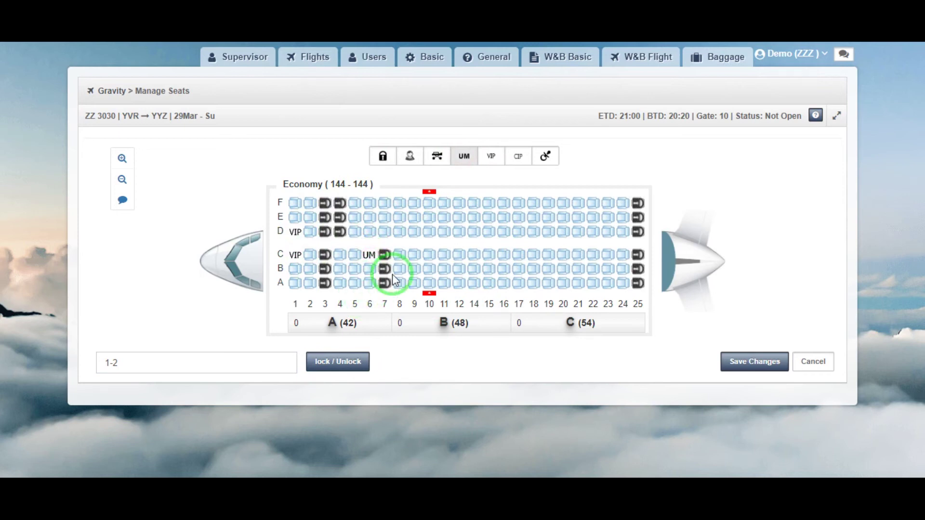
Mark seats 6D, 8C and 13D as wheelchair seats
left_click(545, 156)
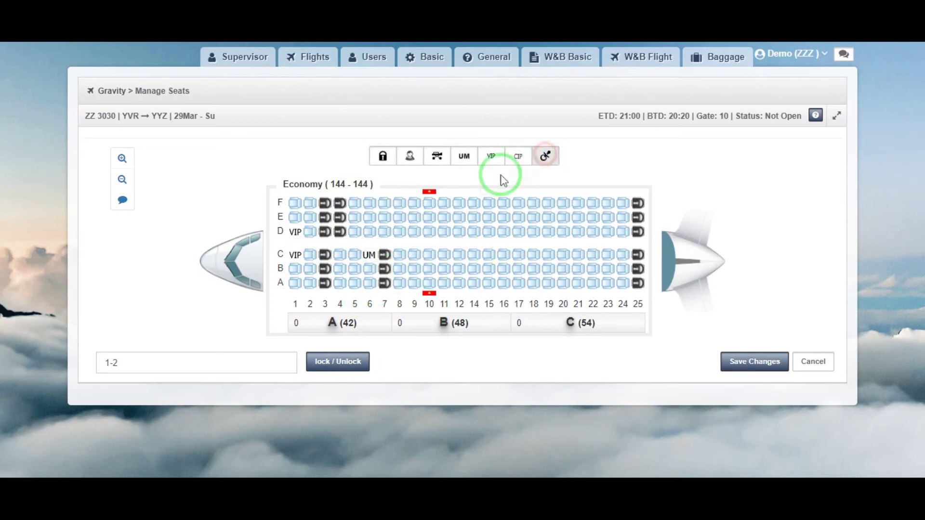
left_click(370, 231)
left_click(399, 254)
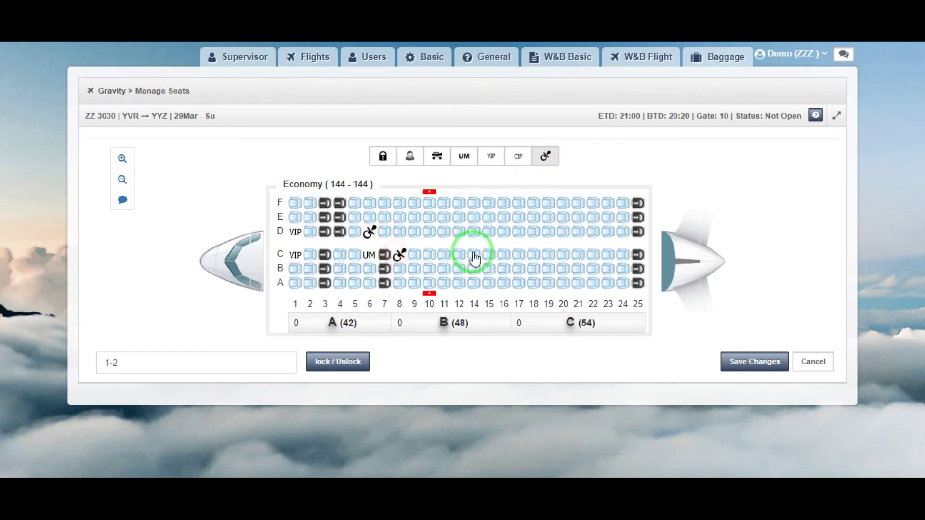
left_click(473, 231)
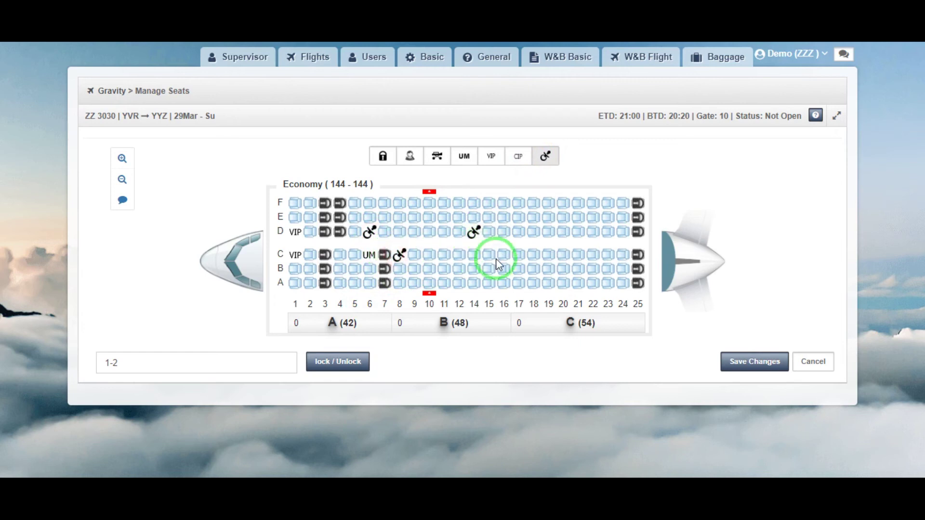
Tag seats 18D–18F and 19D–19F as stretcher seats and save the seat map
left_click(437, 156)
left_click(534, 205)
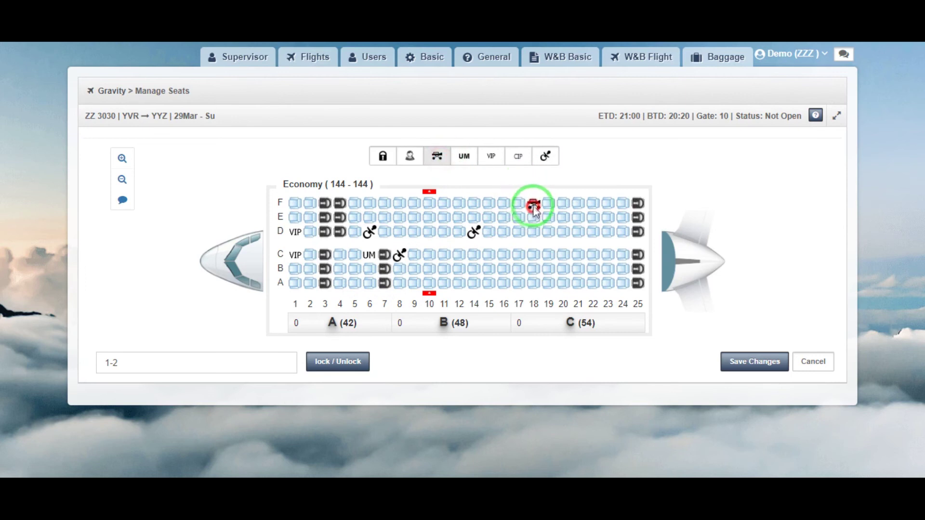
left_click(535, 228)
left_click(547, 231)
left_click(549, 206)
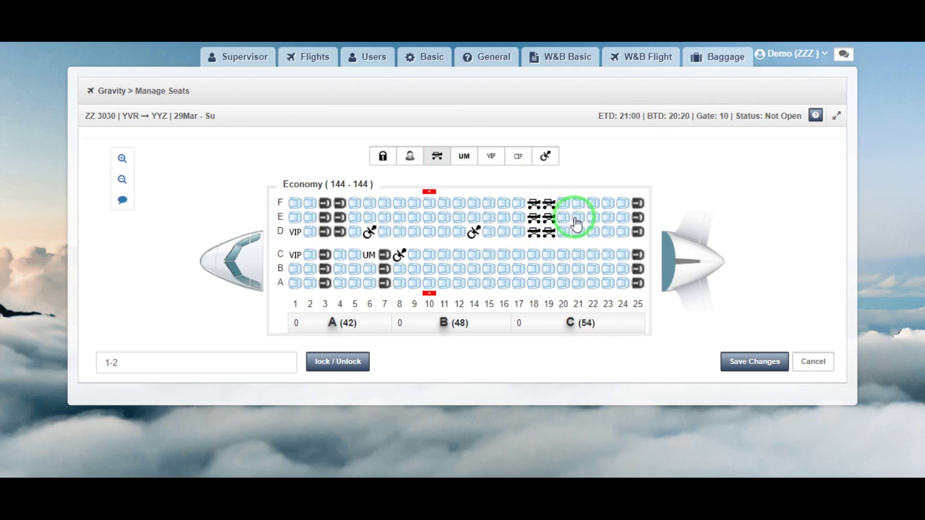
left_click(738, 365)
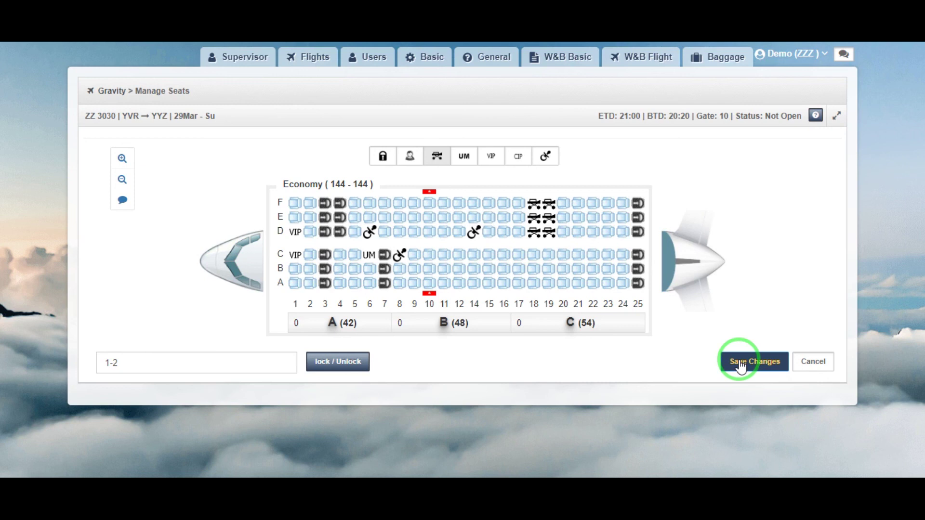
left_click(738, 365)
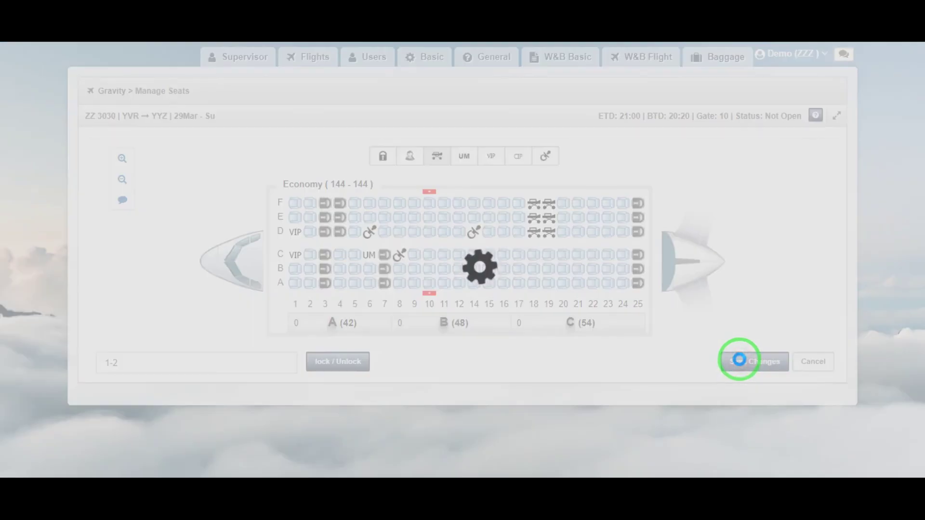